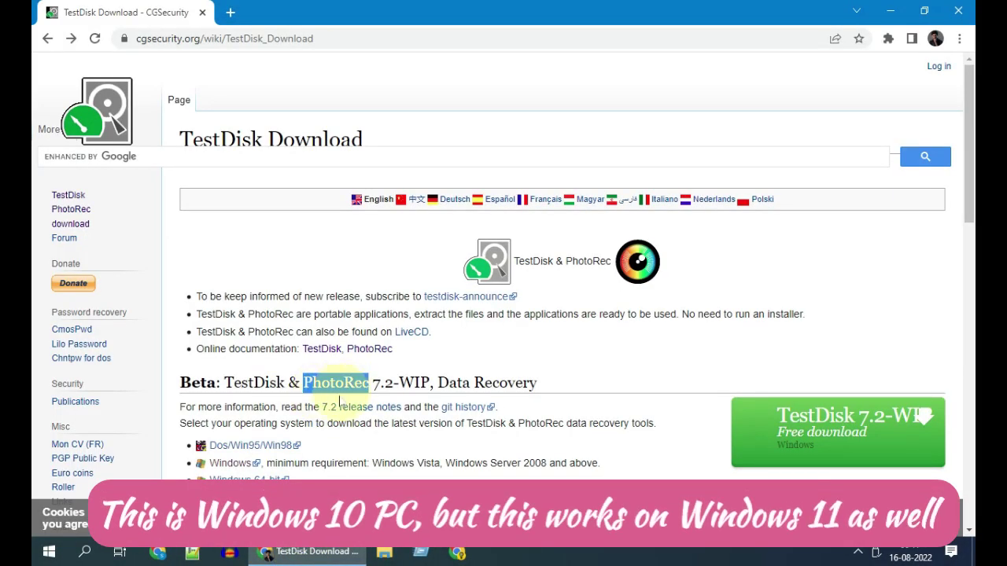
Download the TestDisk & PhotoRec 7.2-WIP Windows zip from the CGSecurity download page.
left_click(823, 437)
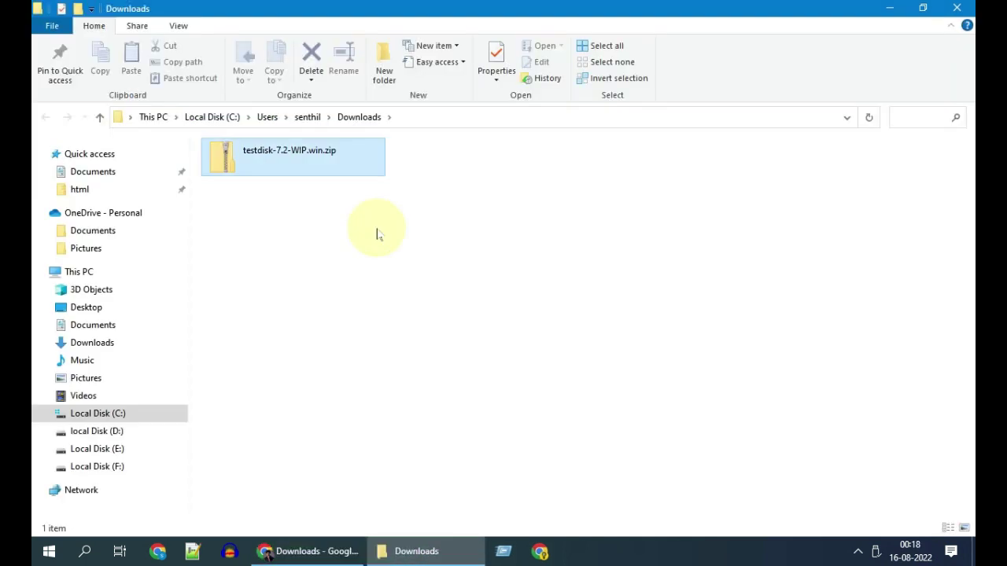
Extract the downloaded TestDisk zip into its own testdisk-7.2-WIP folder with 7-Zip.
left_click(293, 150)
right_click(310, 150)
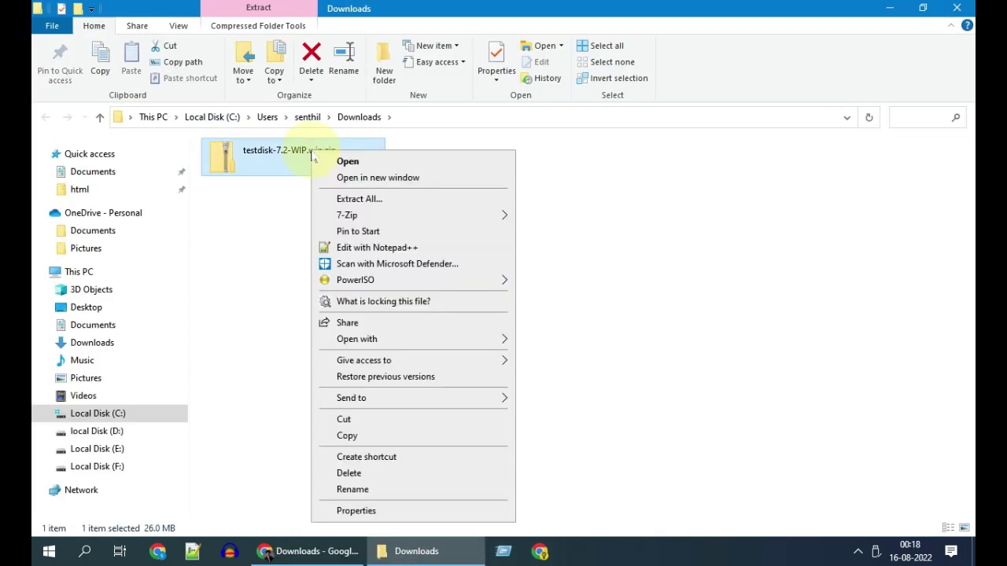
left_click(590, 280)
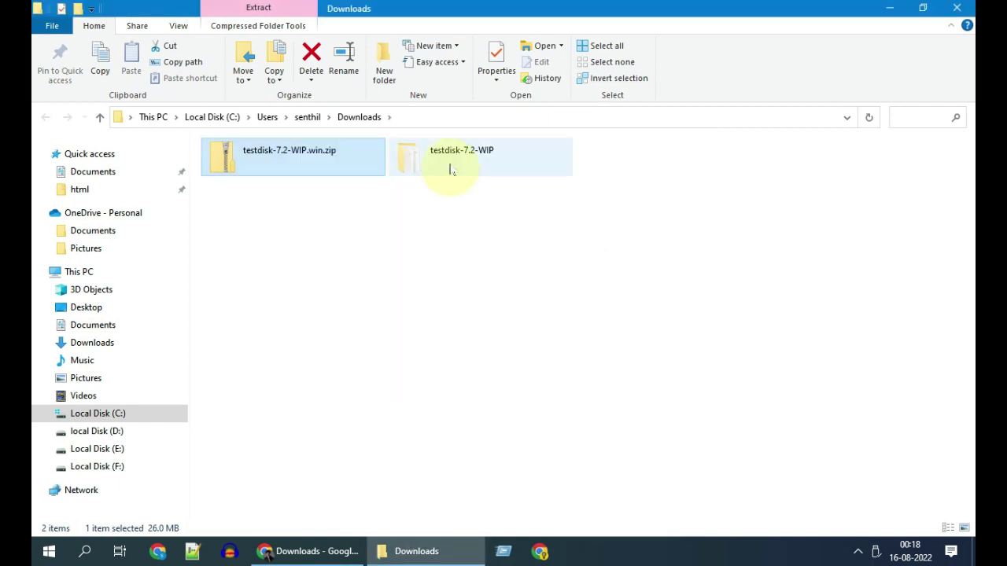
Launch qphotorec_win.exe from the extracted testdisk-7.2-WIP folder.
double_click(449, 164)
scroll(966, 269, "down", 3)
scroll(359, 325, "down", 3)
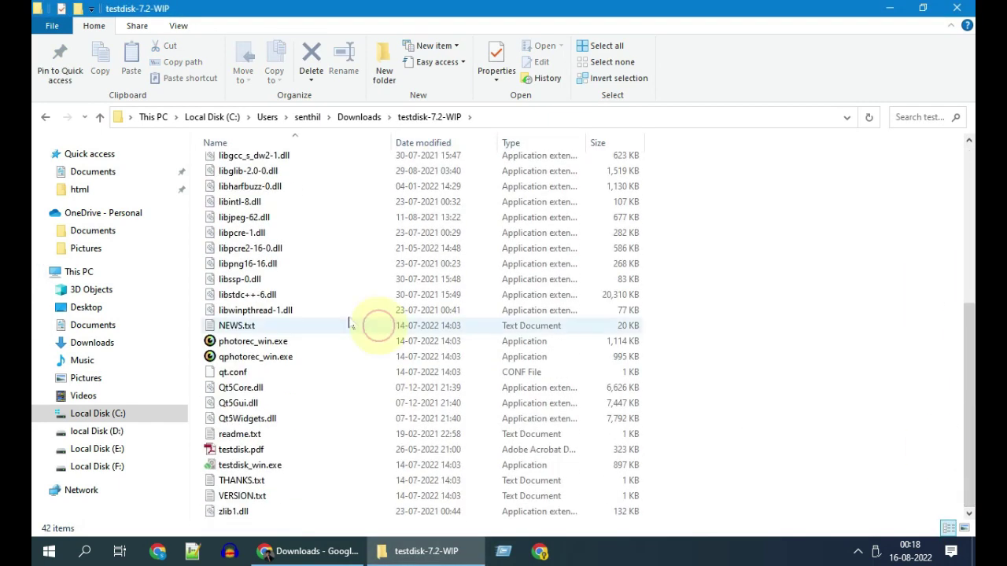
left_click(283, 361)
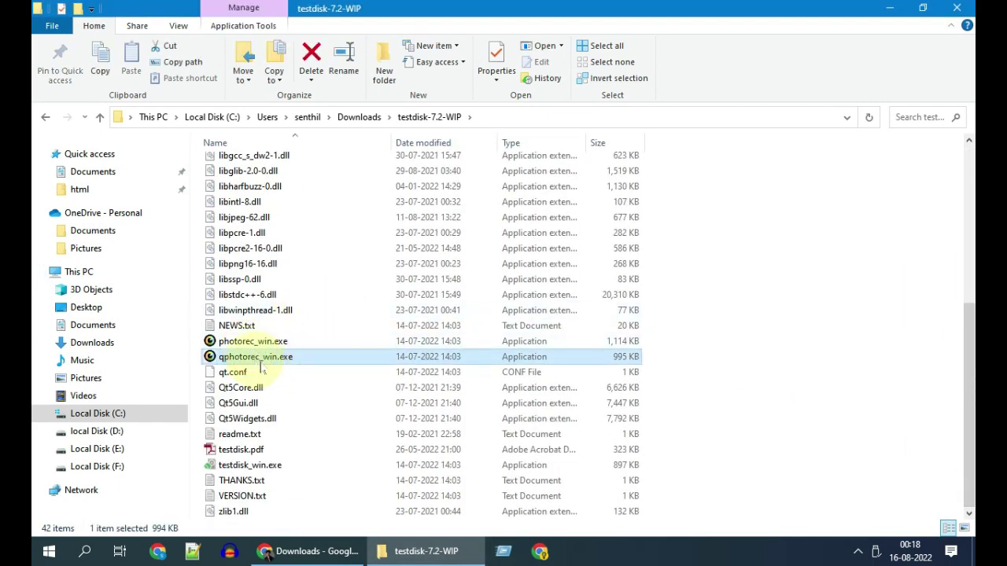
double_click(260, 358)
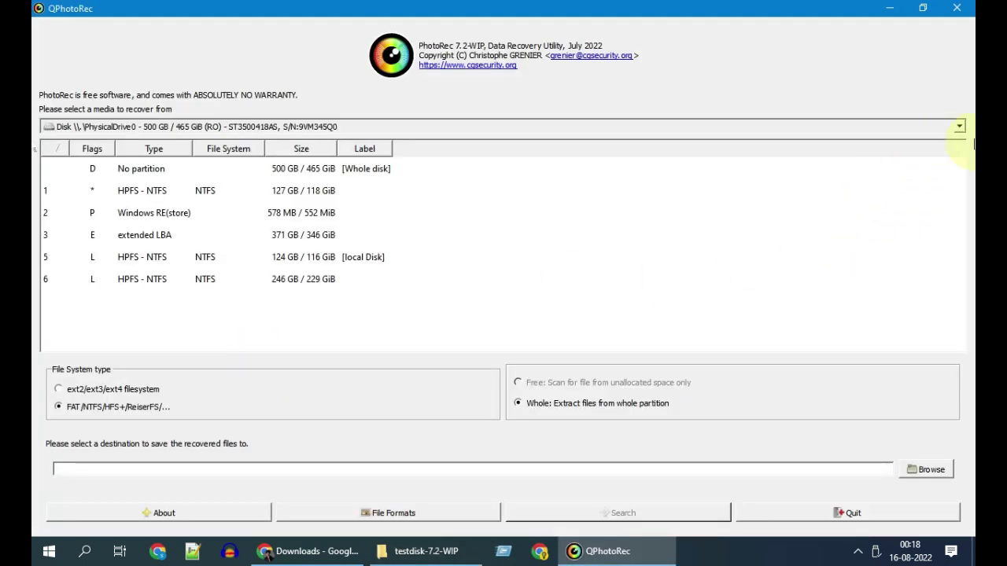
Select the 80 GB Samsung disk's HPFS-NTFS partition, matching drive F:, as the recovery source.
left_click(960, 128)
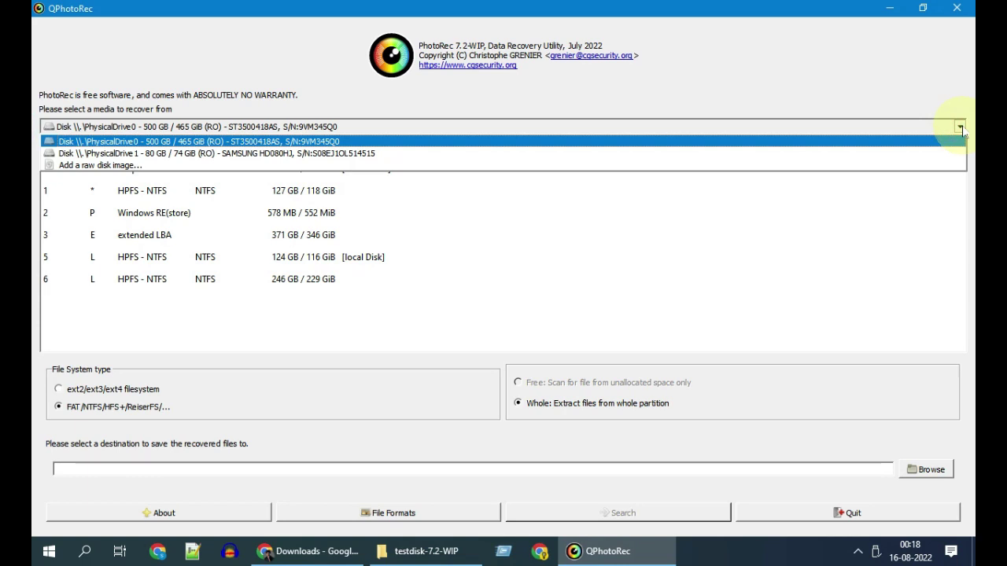
left_click(295, 154)
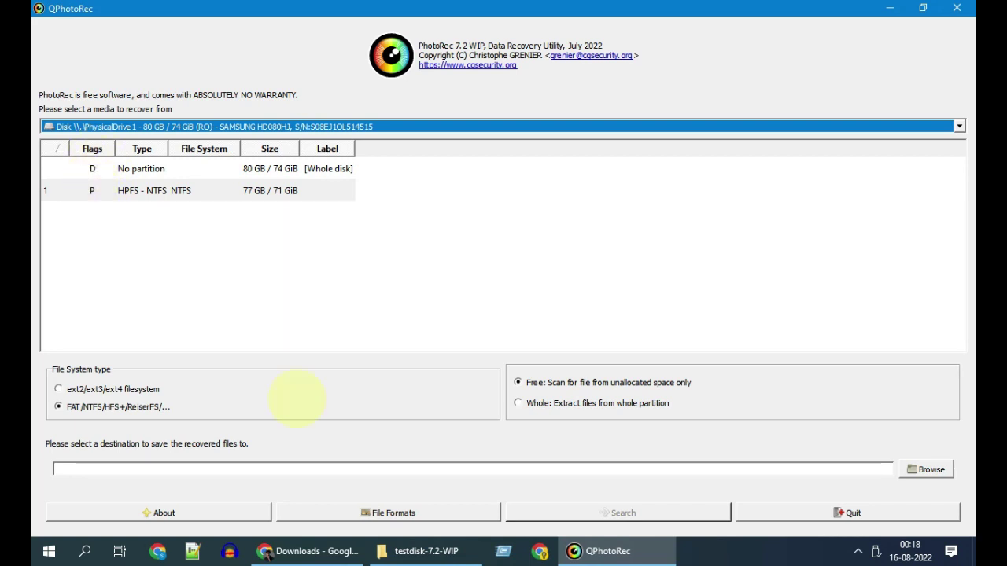
left_click(425, 551)
left_click(88, 271)
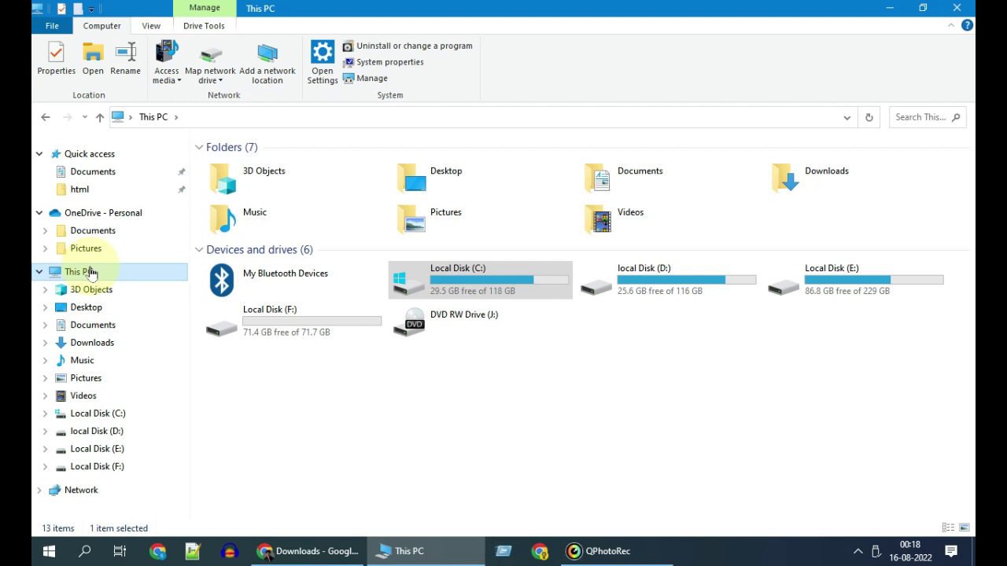
mouse_move(291, 321)
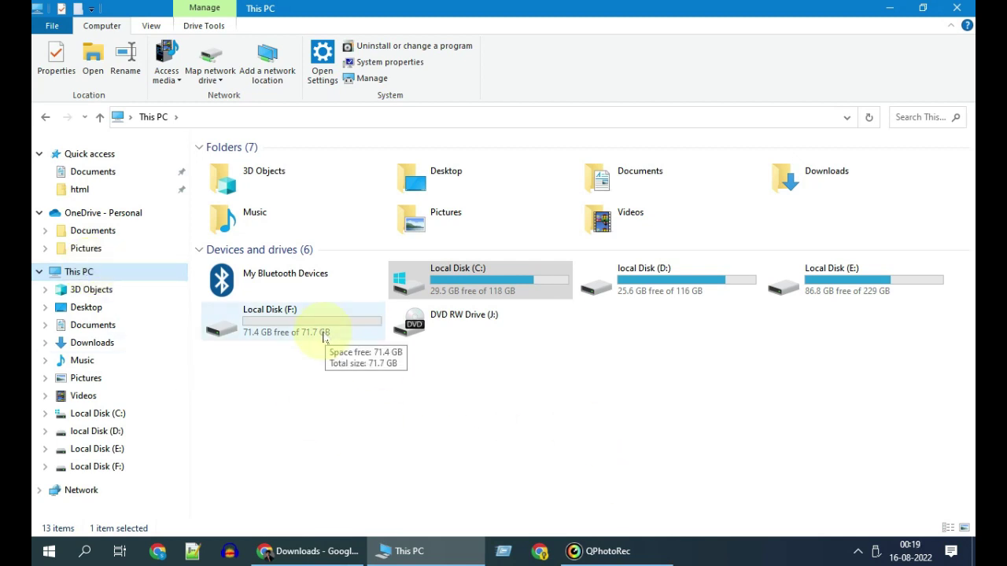
key("alt+Tab")
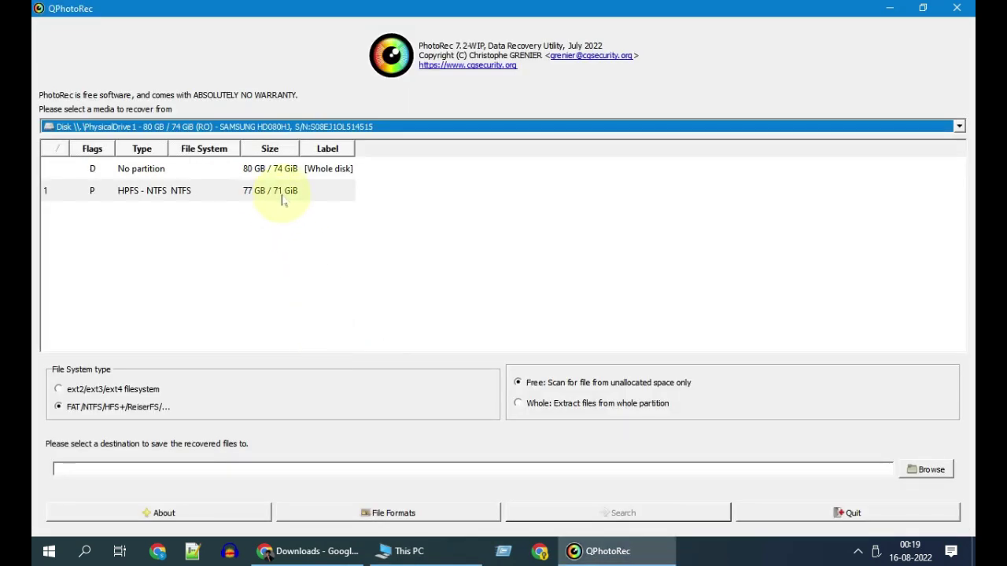
left_click(283, 199)
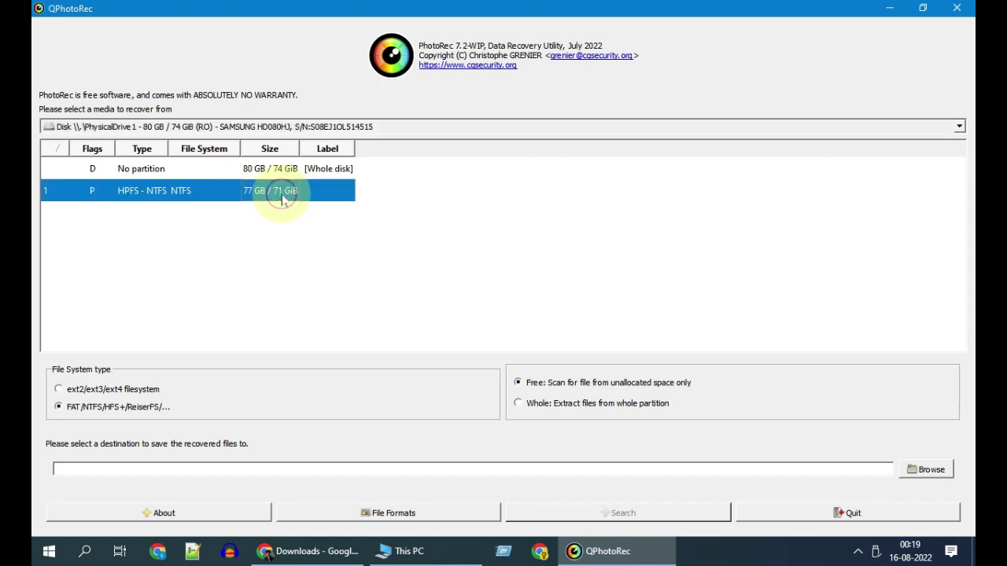
Set Local Disk (E:) as the output folder for recovered files.
left_click(909, 471)
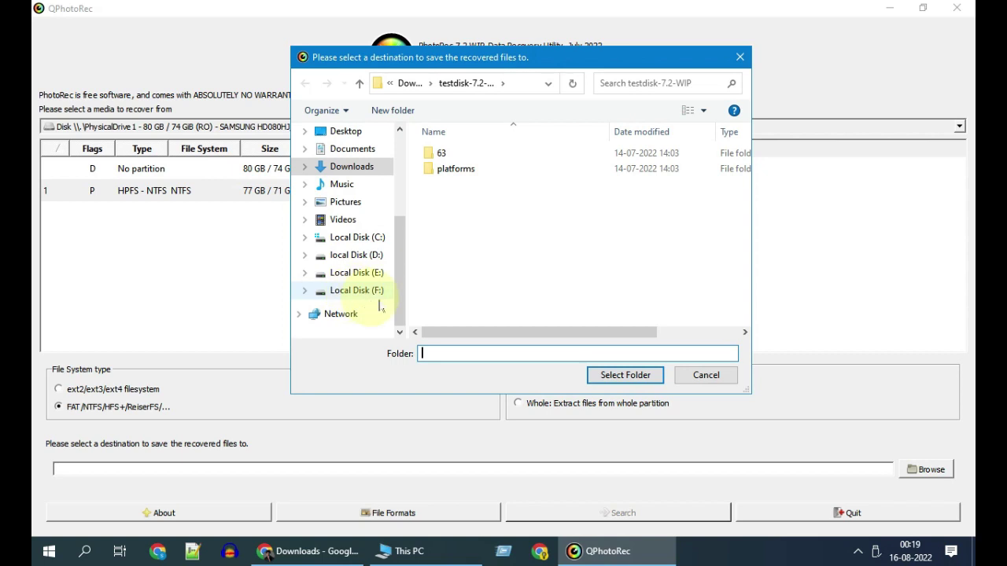
left_click(362, 272)
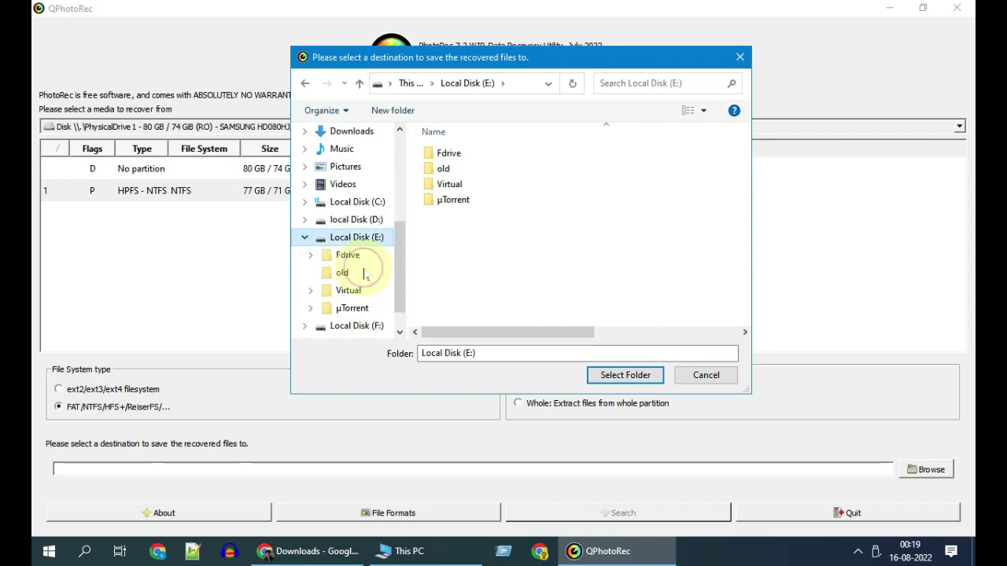
left_click(624, 376)
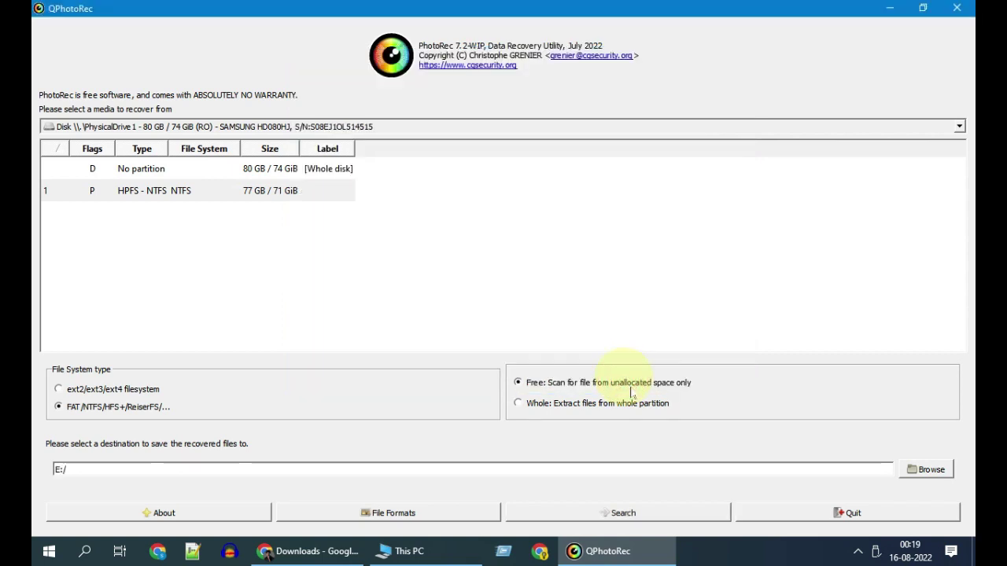
Reset the file formats and enable only 'mov mov/mp4/3gp/3g2/jp2'.
left_click(383, 518)
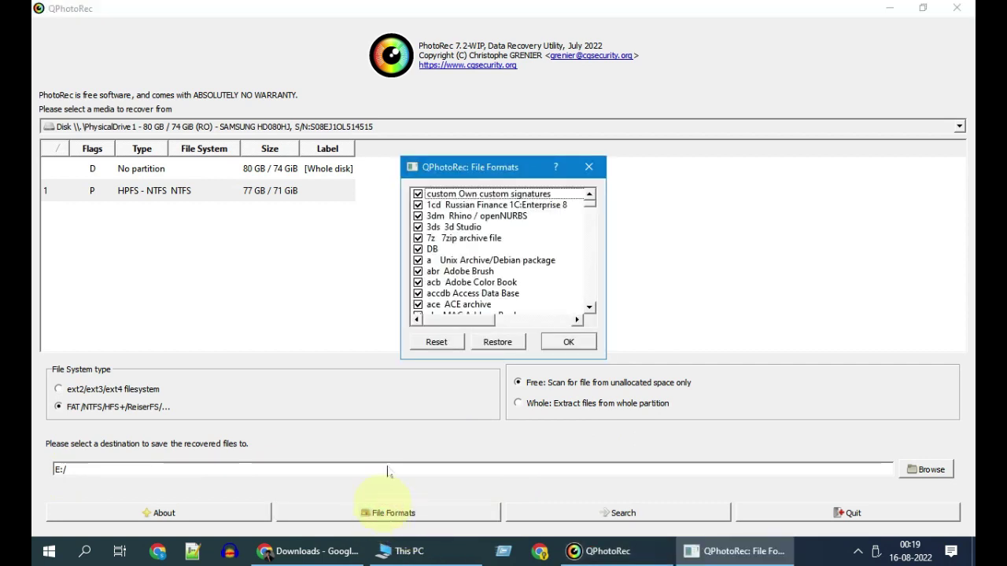
left_click(437, 343)
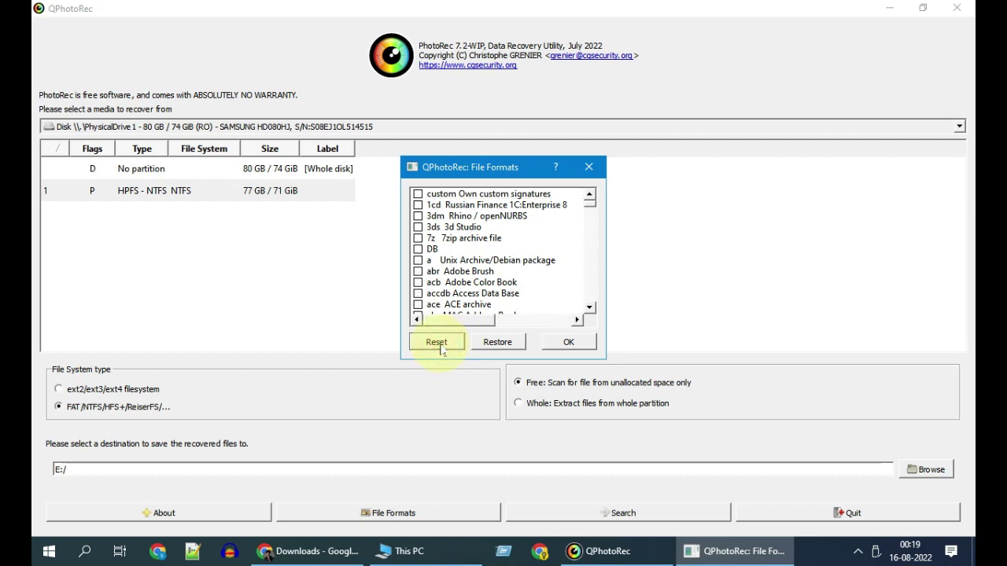
left_click_drag(589, 202, 589, 258)
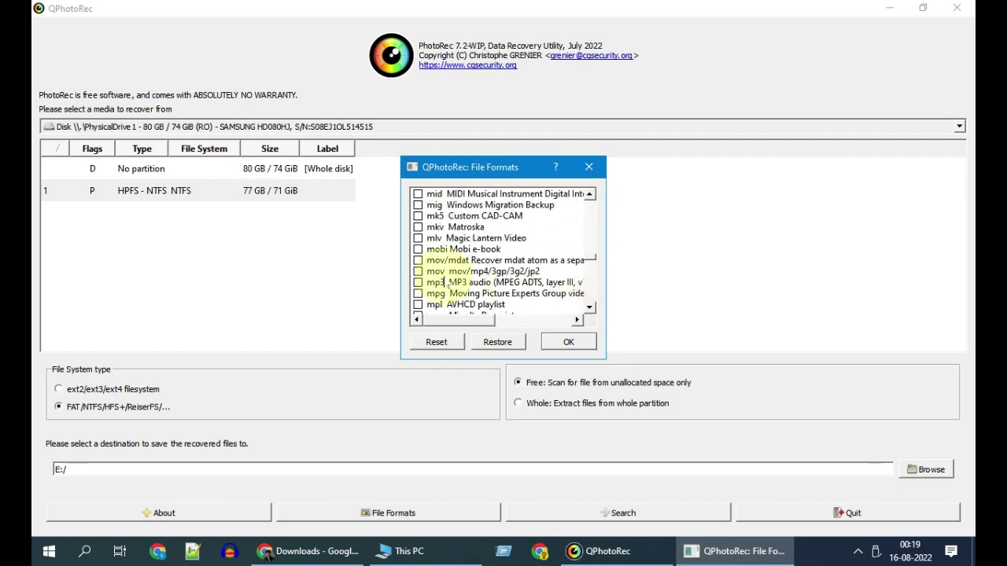
left_click(417, 271)
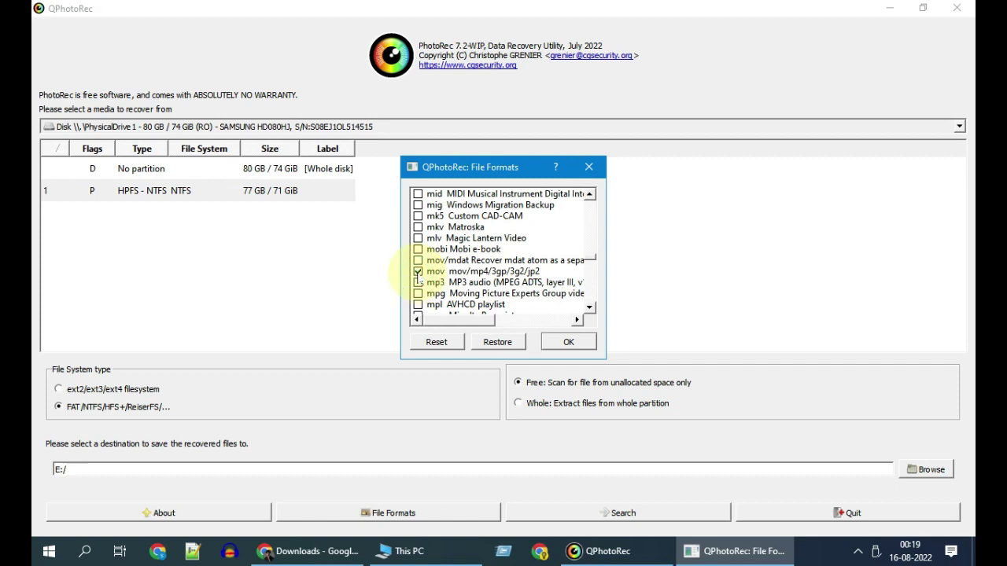
left_click(568, 342)
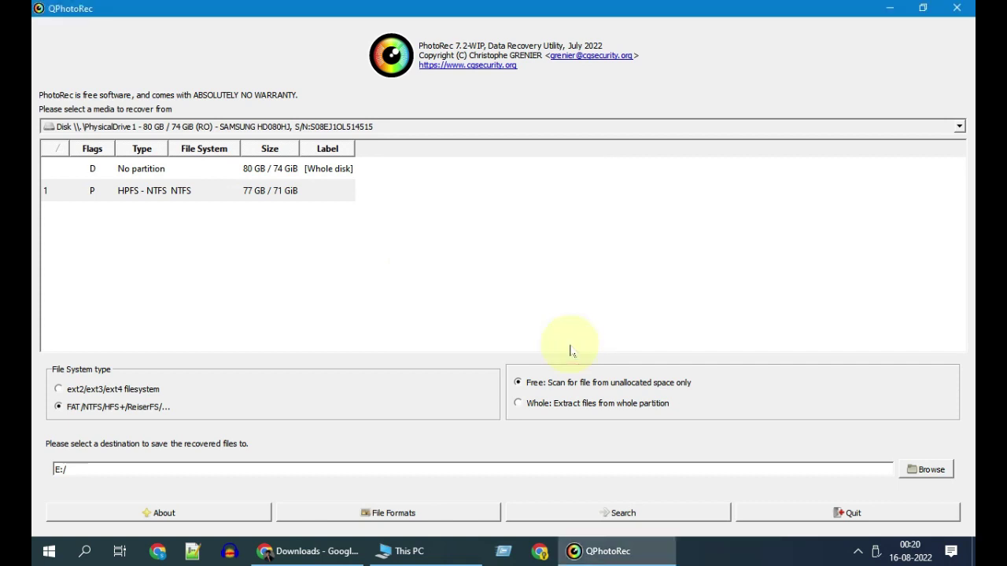
Run the search until recovery completes with 231 mov files, then quit QPhotoRec.
left_click(623, 513)
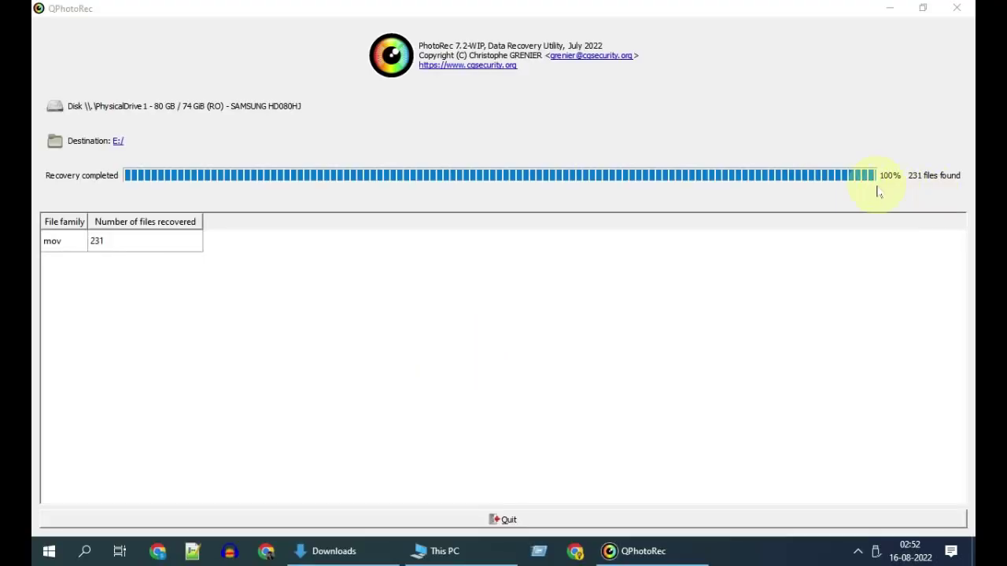
left_click(510, 520)
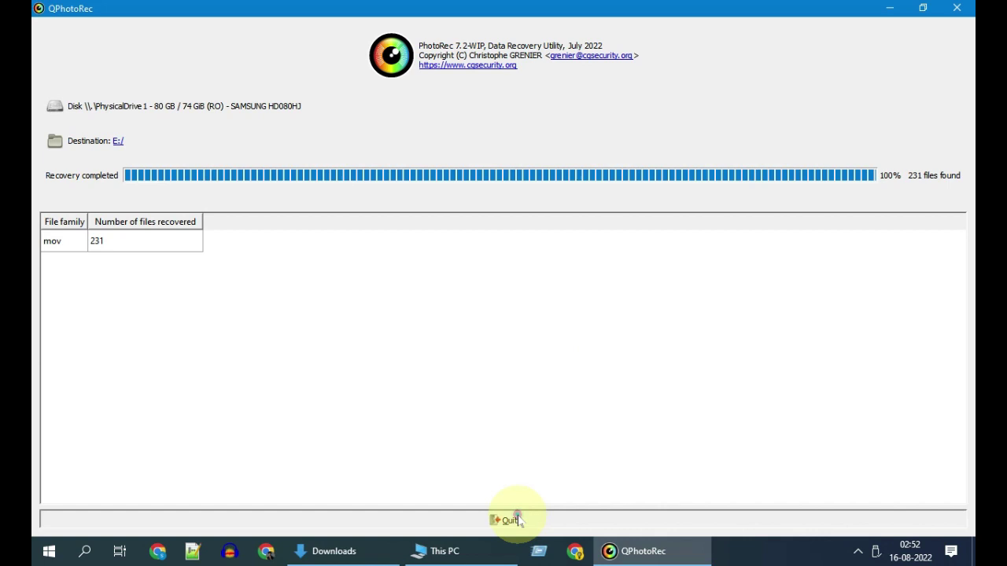
Open recup_dir.1 on drive E: and view its files as large thumbnails.
double_click(832, 272)
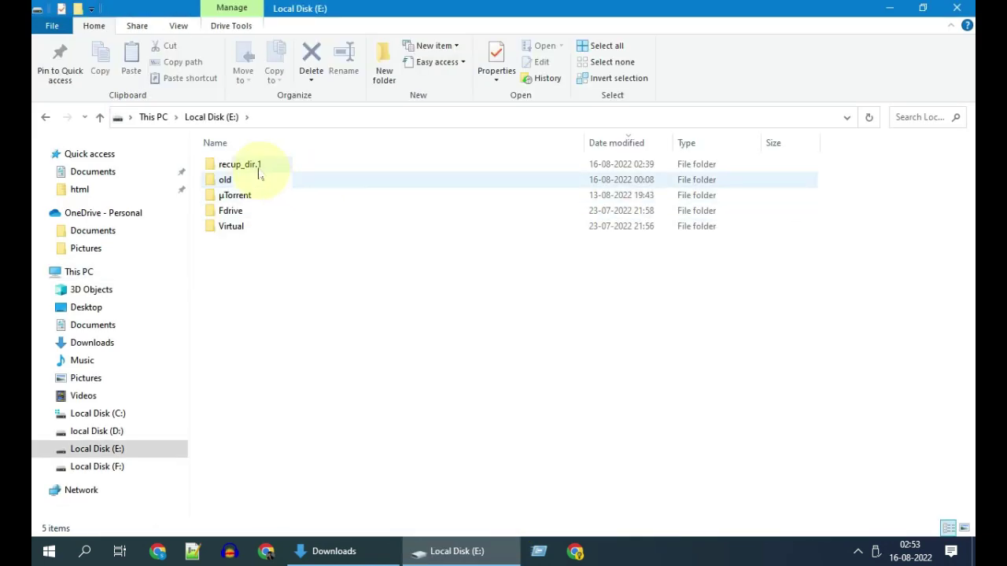
left_click(240, 167)
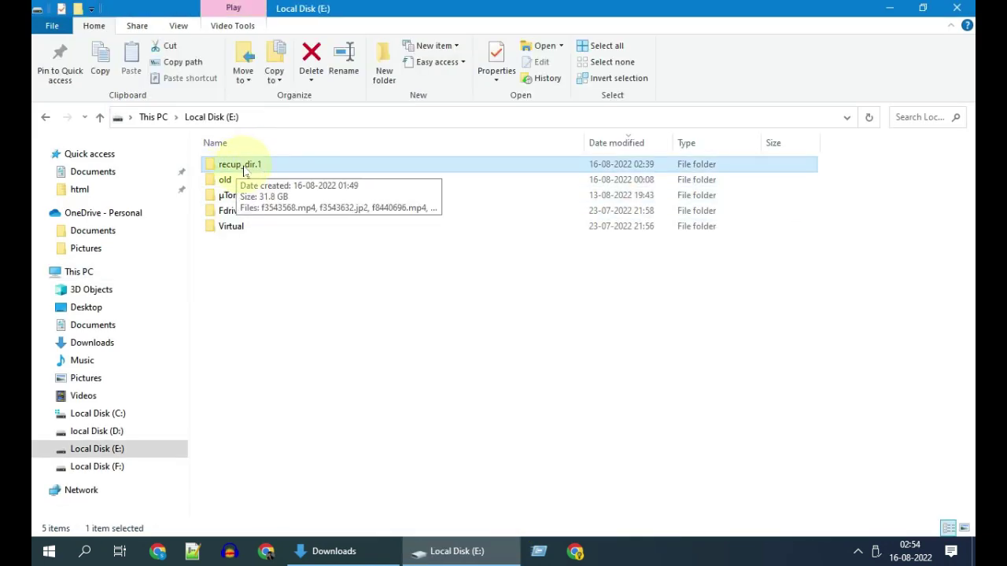
double_click(244, 167)
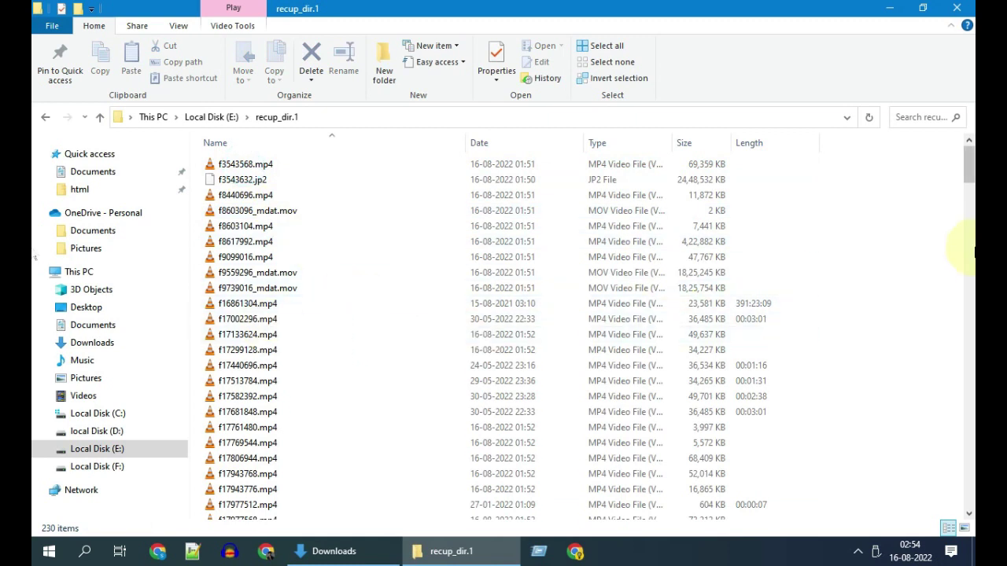
left_click_drag(970, 172, 970, 193)
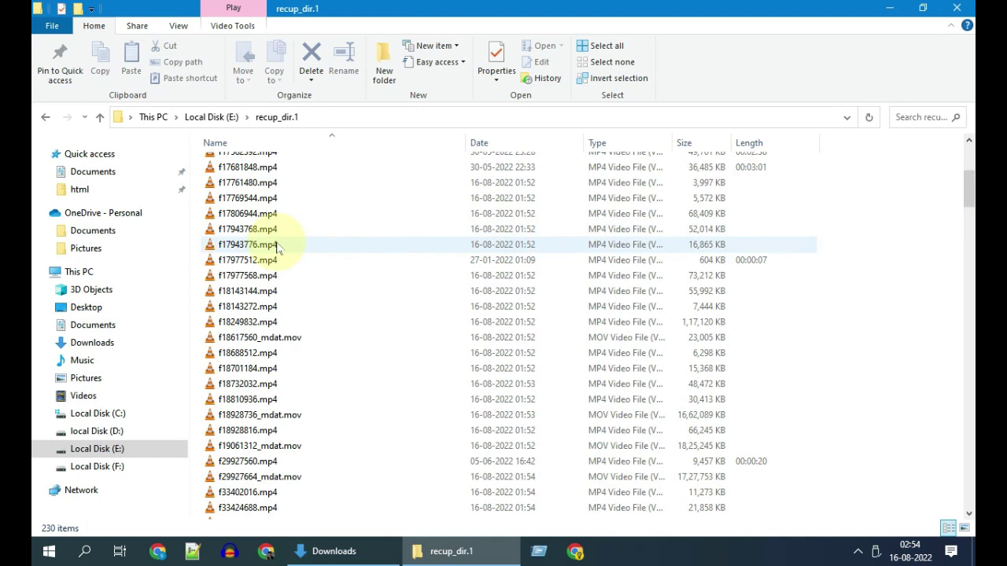
right_click(426, 206)
mouse_move(487, 212)
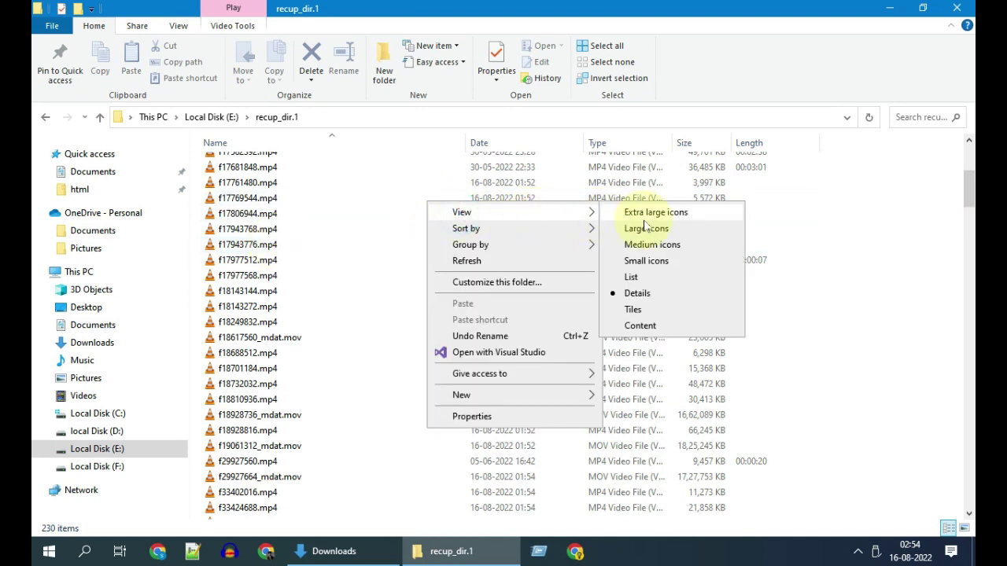
left_click(647, 229)
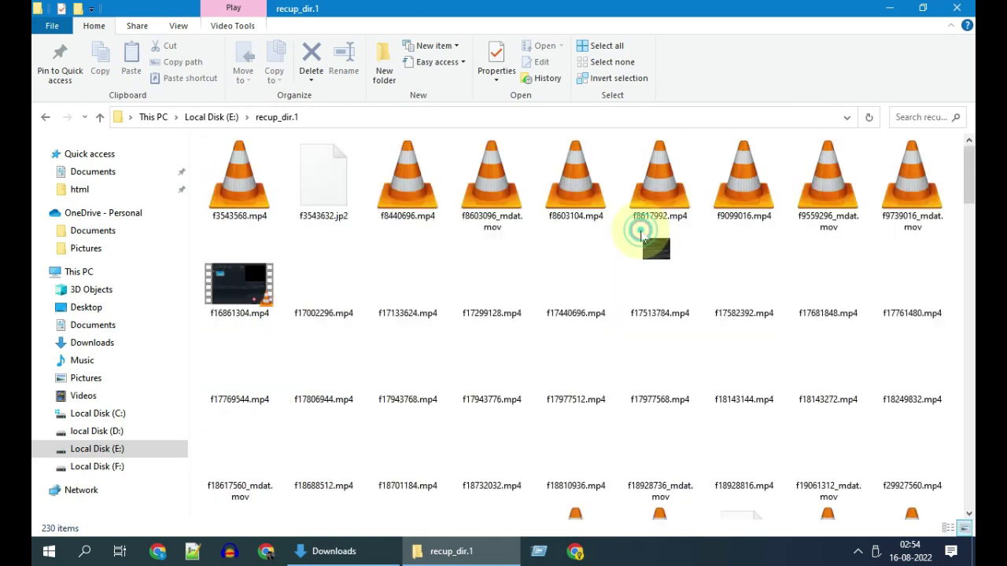
Play the recovered 55.9 MB video f143470376.mp4 in VLC.
left_click_drag(970, 173, 970, 480)
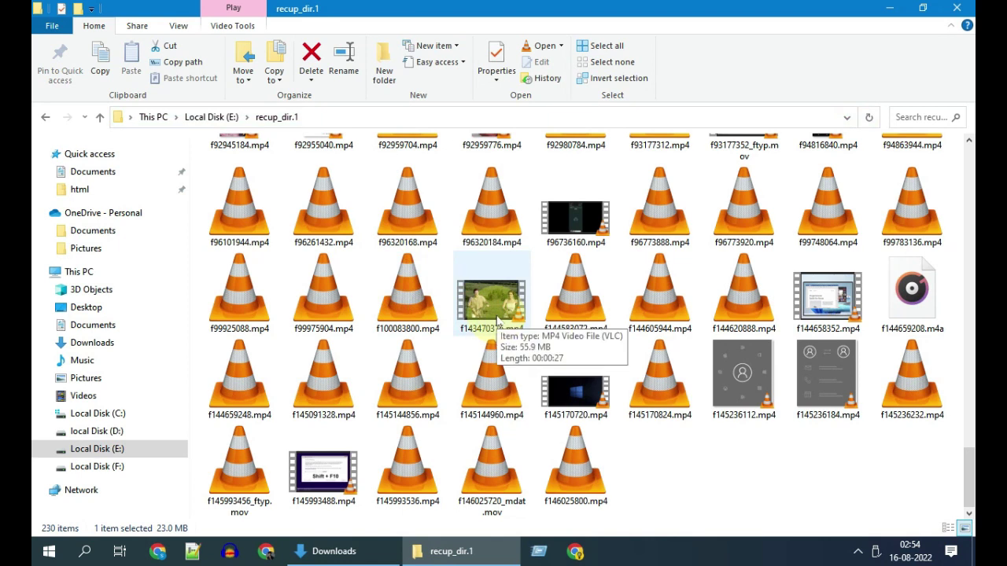
left_click(500, 317)
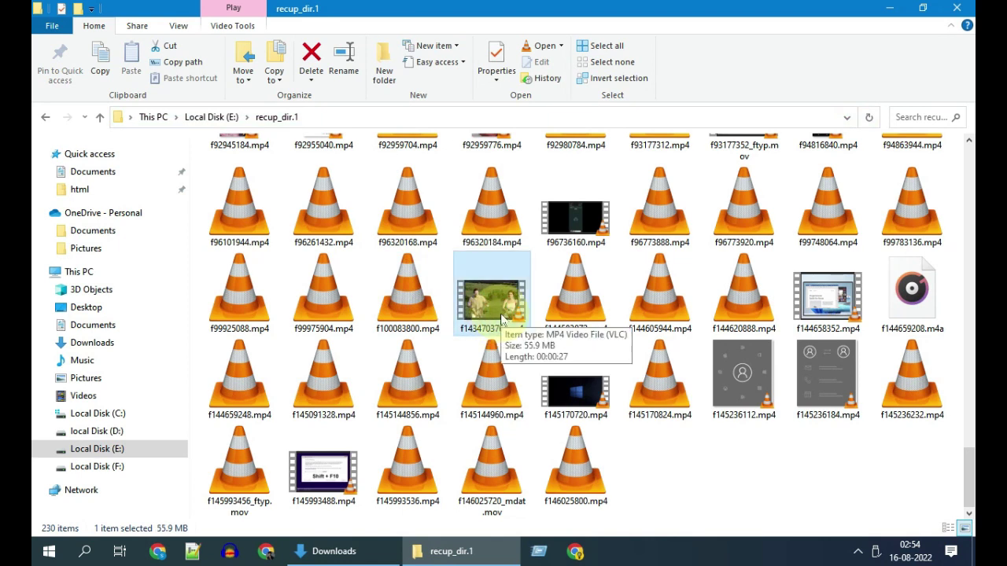
double_click(501, 318)
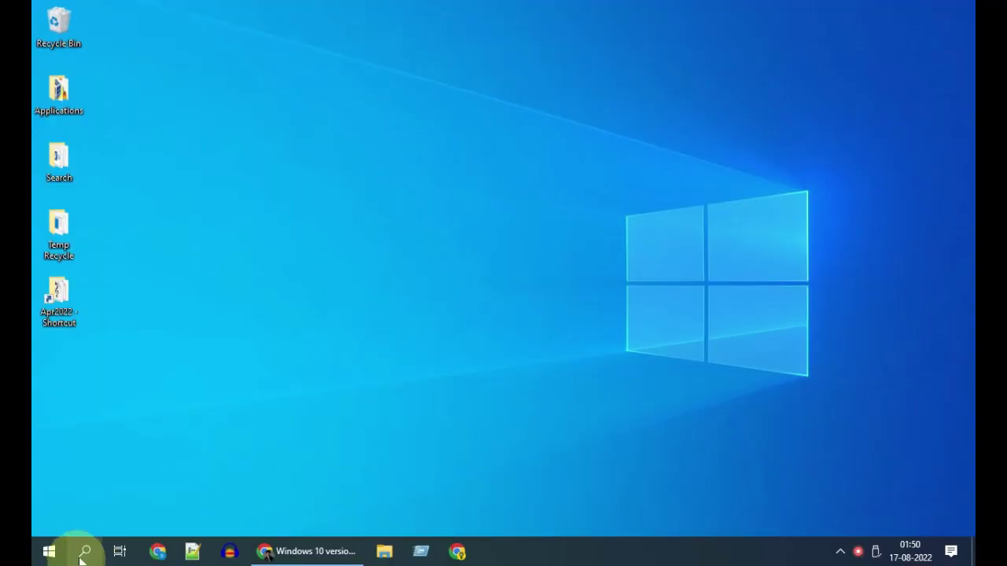
Find Windows File Recovery in Microsoft Store and highlight its Windows 10 2004+ requirement.
type("store")
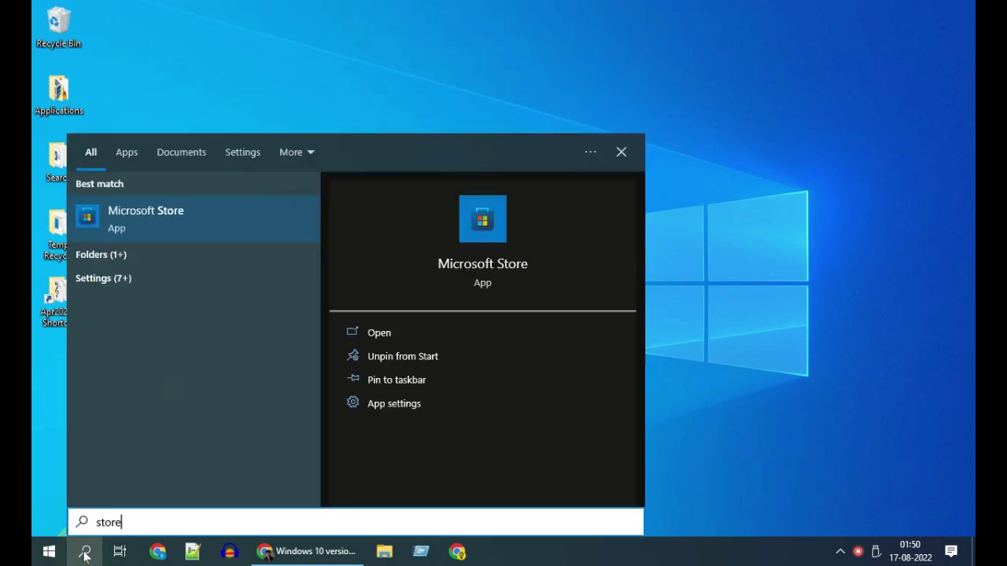
key("Return")
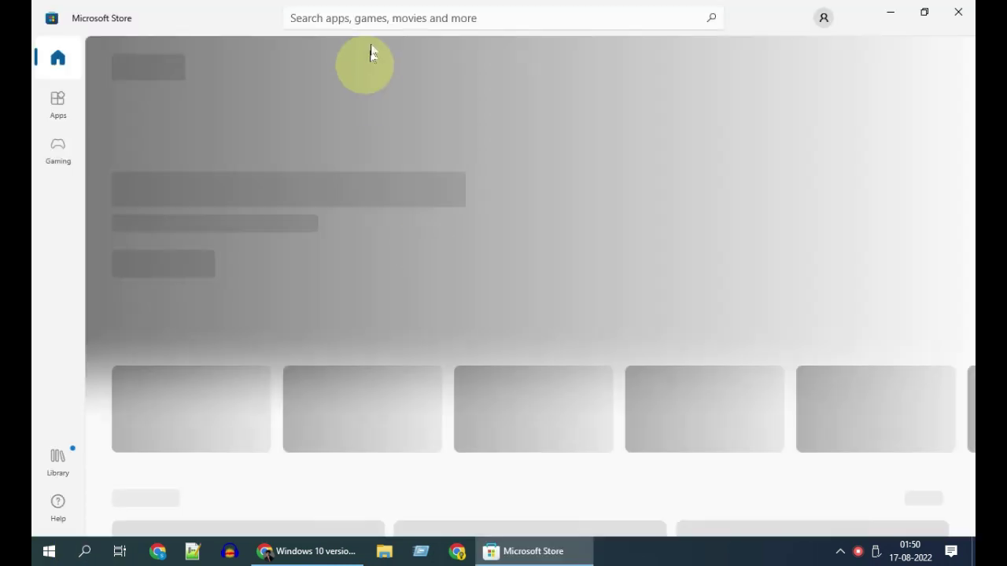
left_click(366, 21)
type("win")
left_click(404, 53)
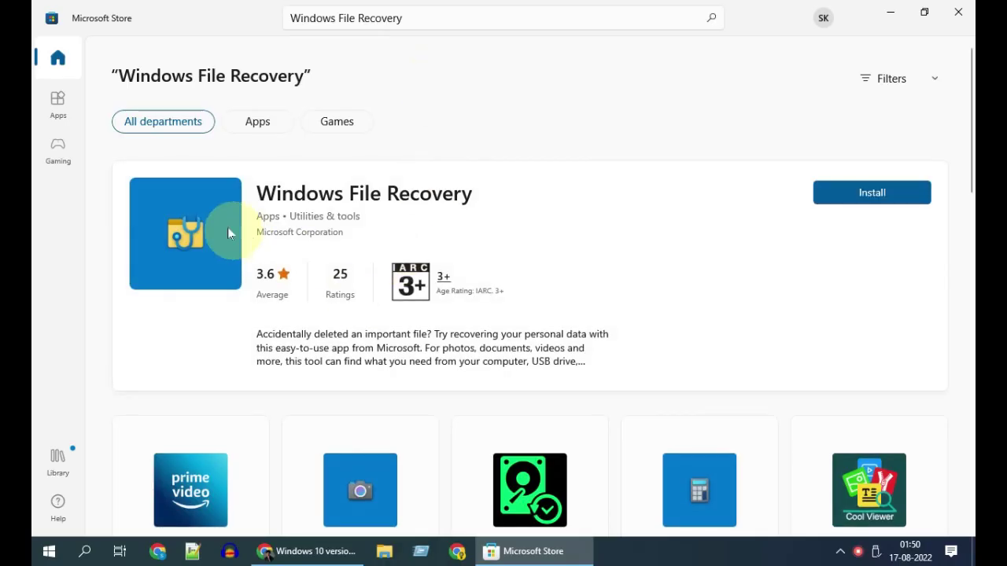
left_click(337, 350)
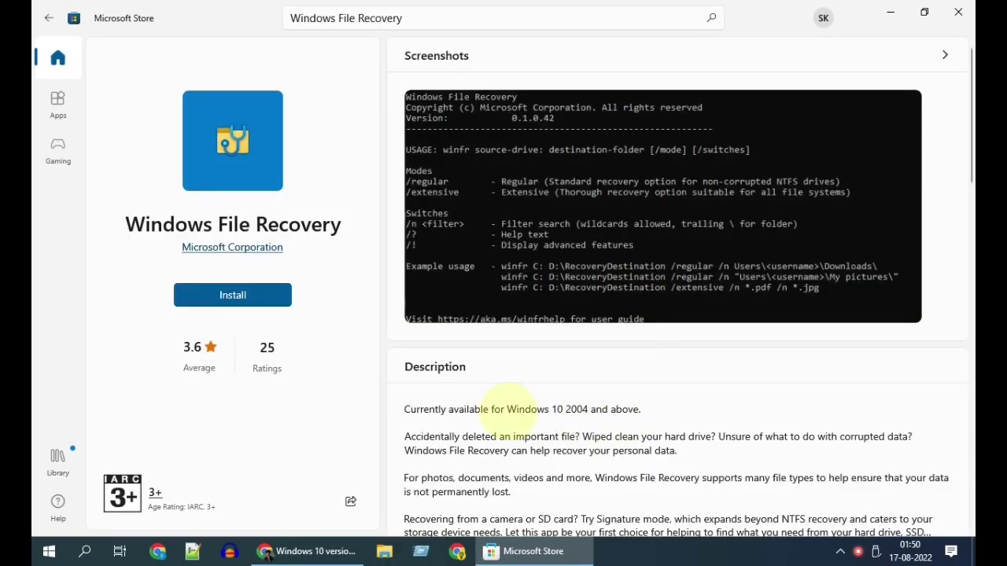
left_click_drag(507, 409, 638, 409)
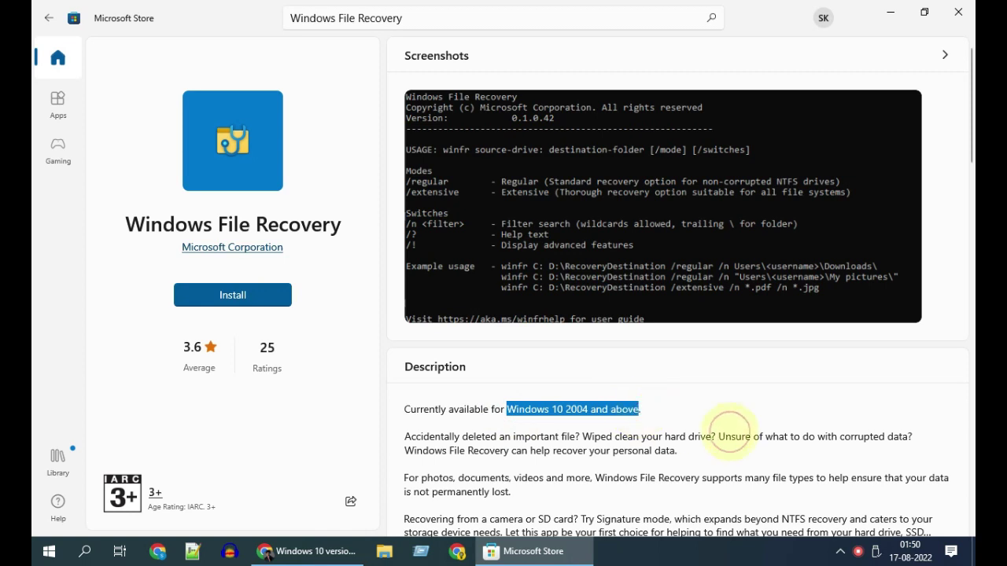
left_click(307, 552)
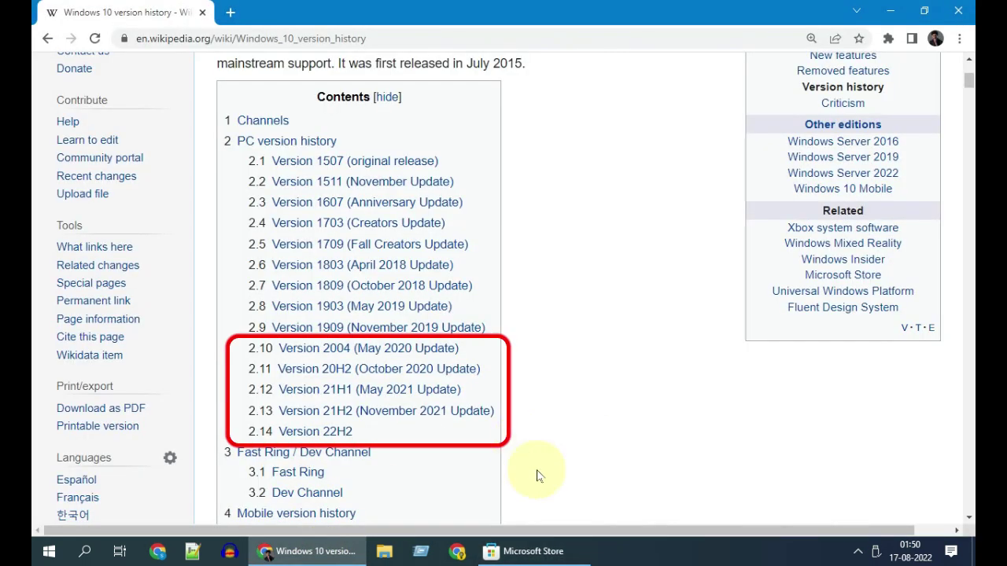
Run winver to confirm Windows is version 21H2, meeting the 2004 requirement.
left_click(79, 554)
type("winver")
key("Return")
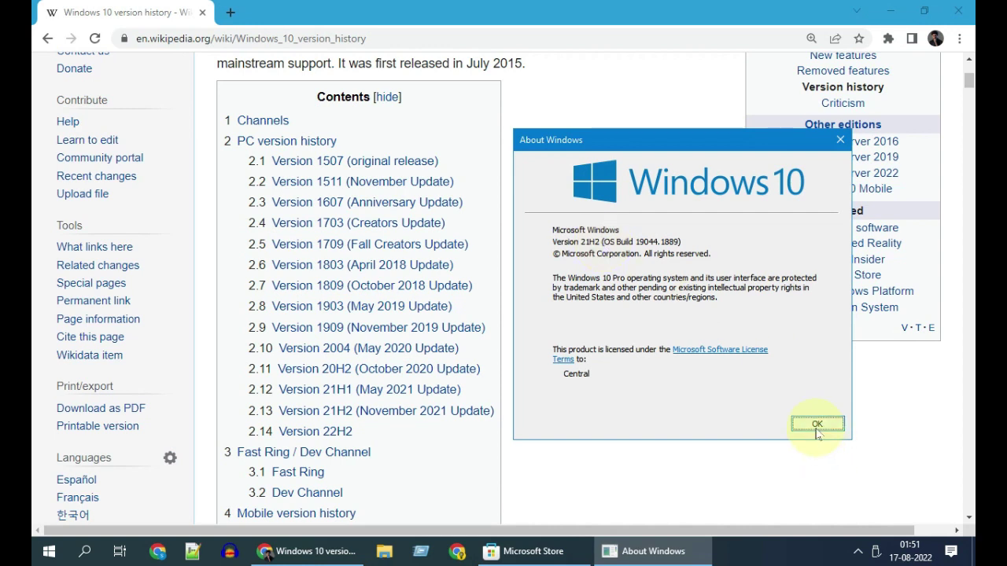
left_click(816, 424)
Back on the Store page, install Windows File Recovery until it shows Open.
left_click(896, 15)
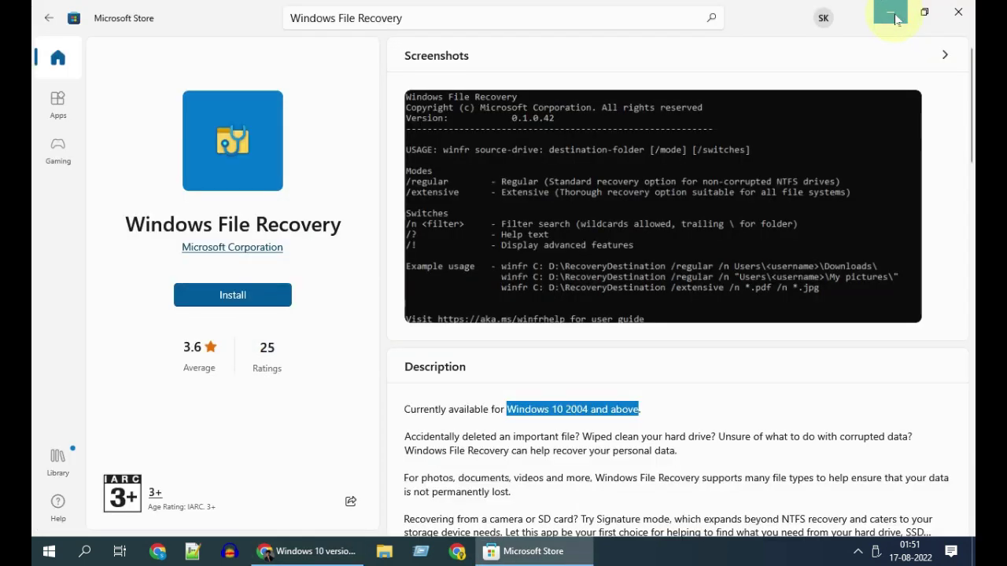
left_click(248, 301)
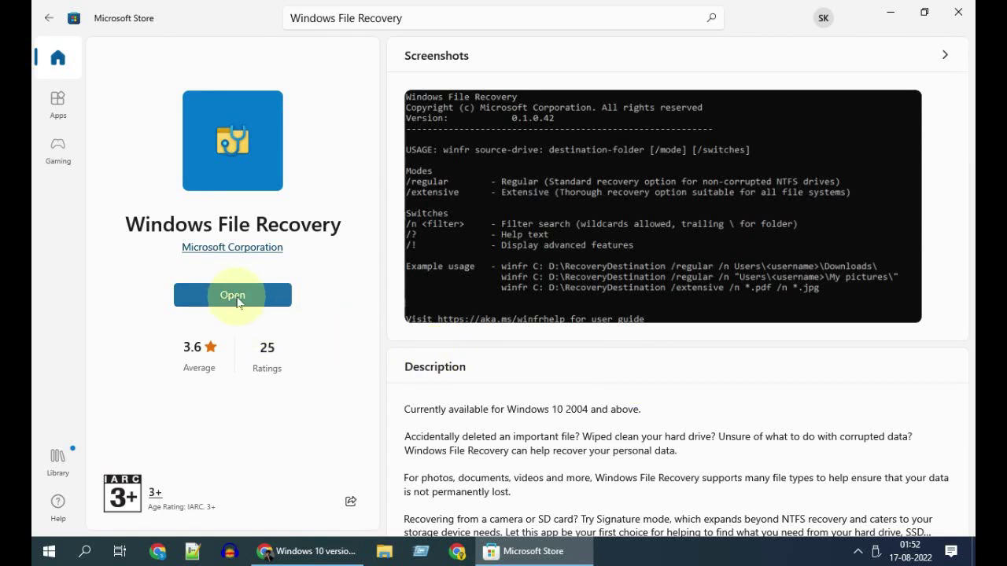
Launch Command Prompt as administrator from a Windows search for cmd.
left_click(91, 557)
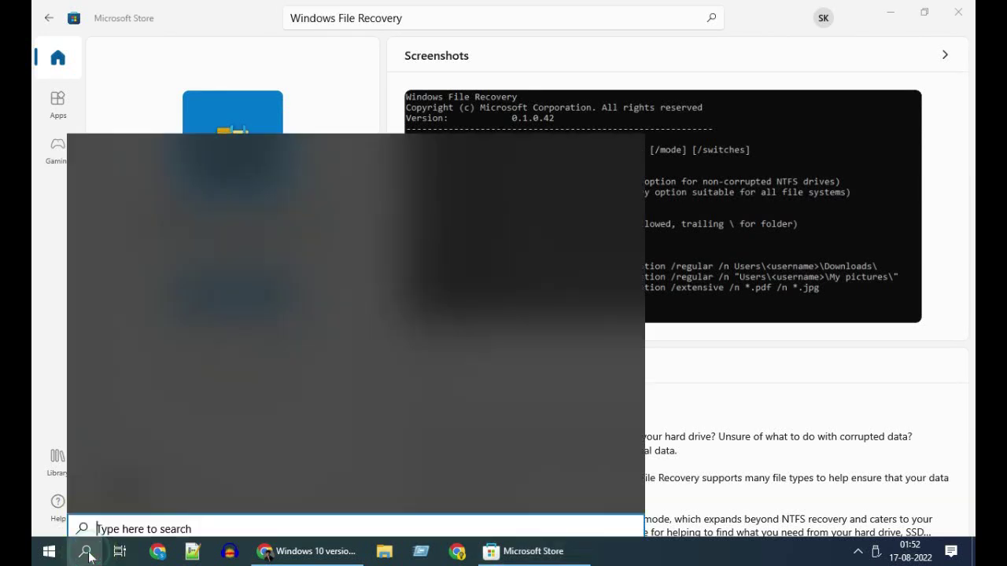
type("cmd")
right_click(217, 220)
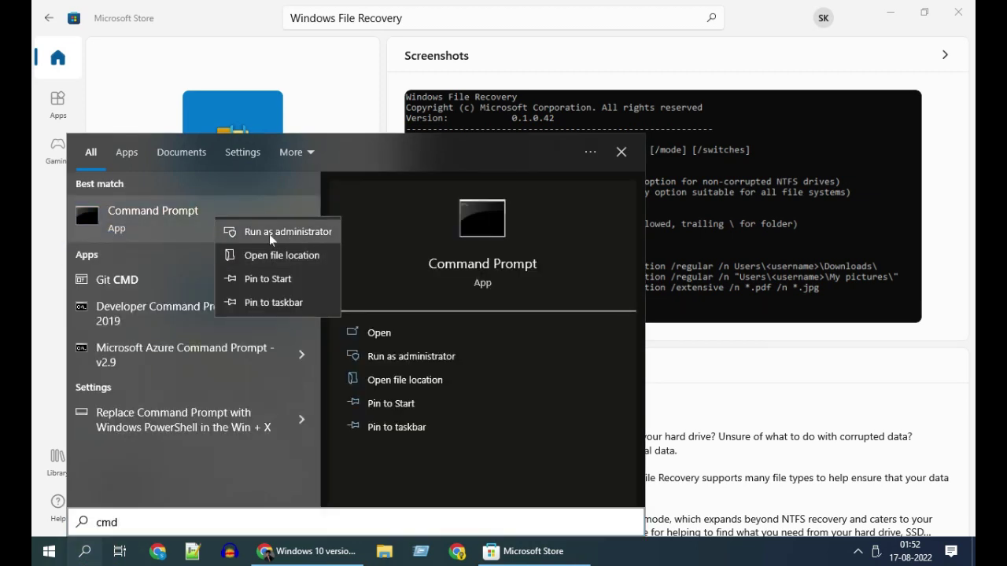
left_click(271, 232)
Show winfr's basic help with 'winfr /?' and advanced help with 'winfr /!'.
type("win")
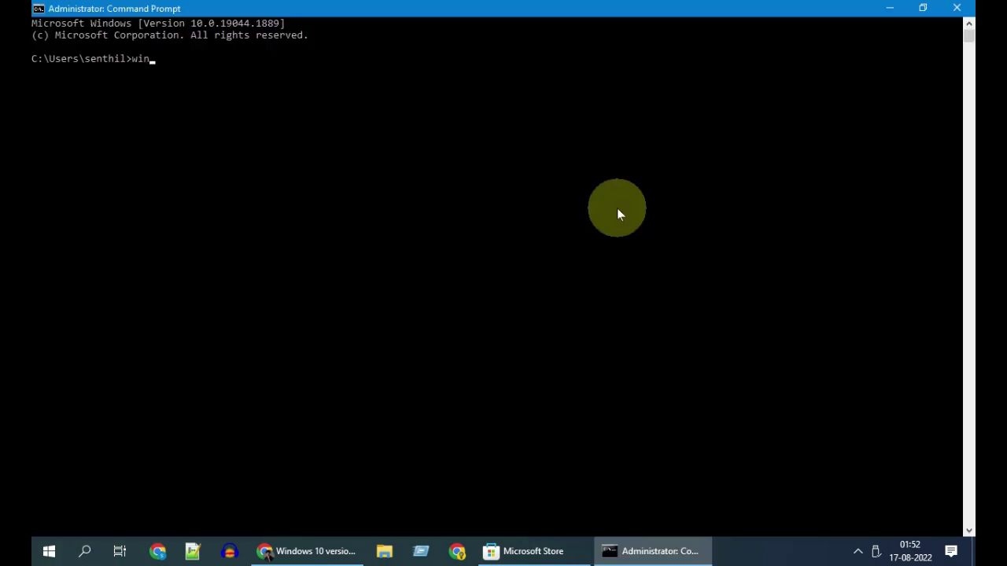
type("fr /")
key("Return")
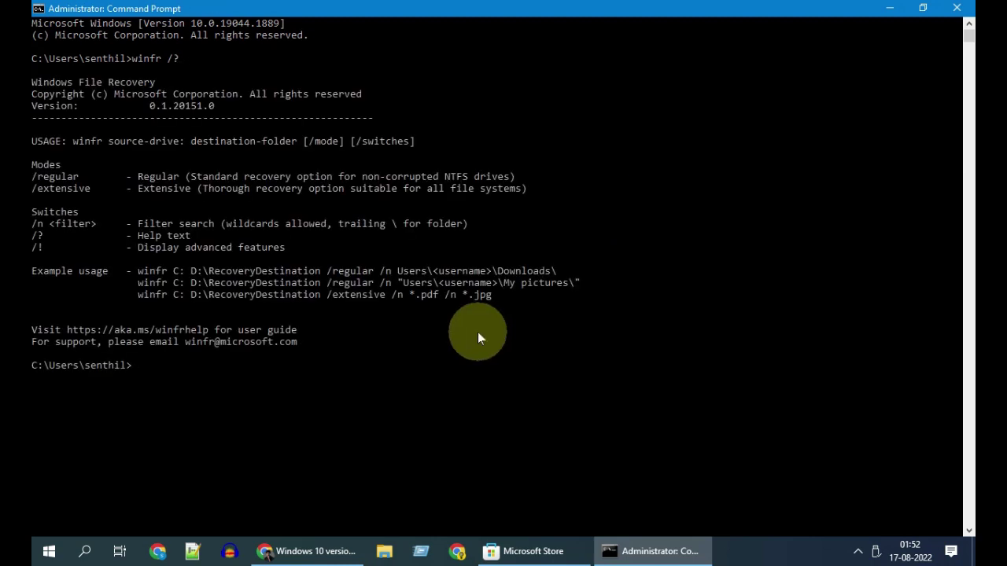
key("Up")
type("!")
key("Return")
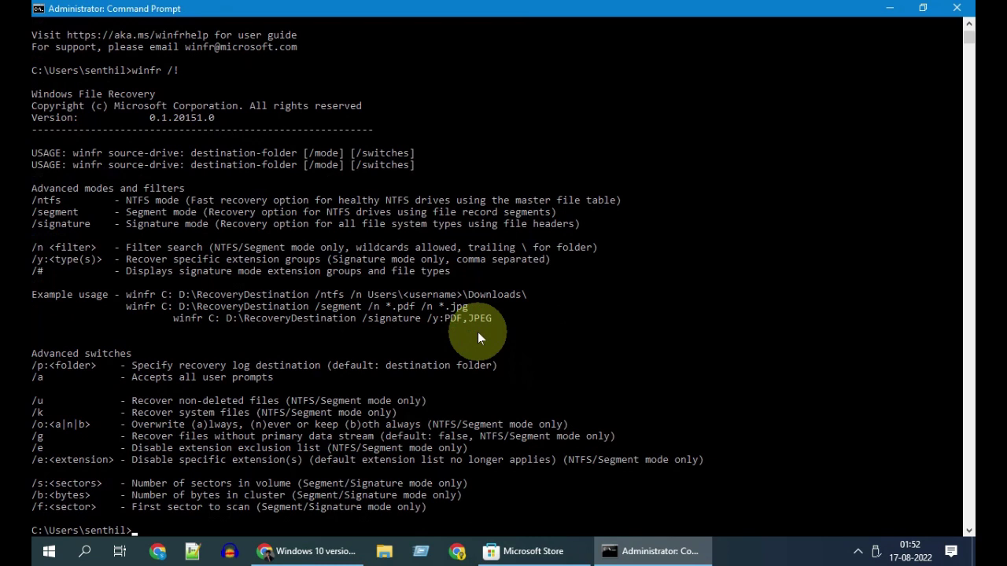
scroll(555, 315, "down", 2)
scroll(558, 319, "down", 6)
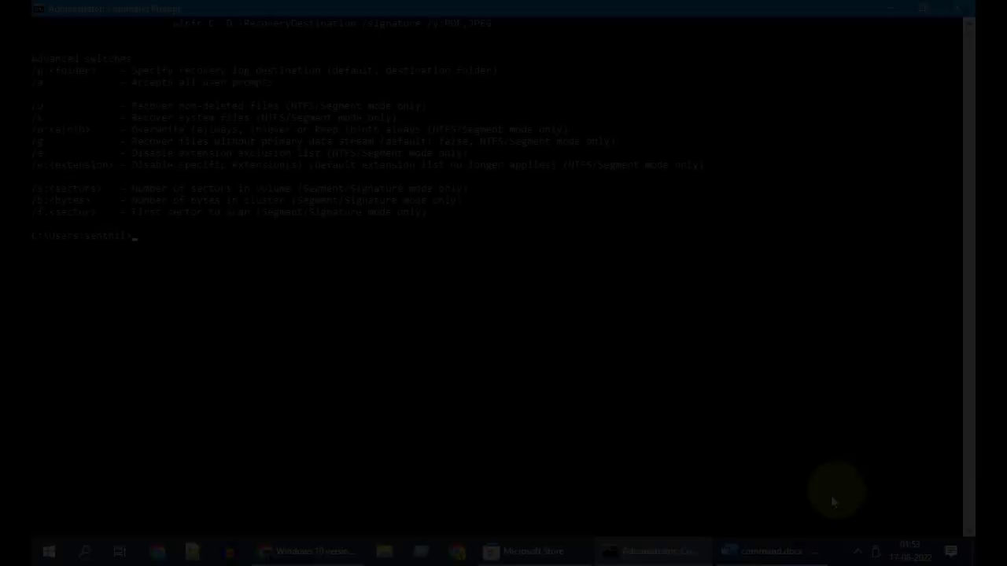
Copy the 'winfr F: E: /regular /n *.jpg' line from command.docx.
left_click(778, 553)
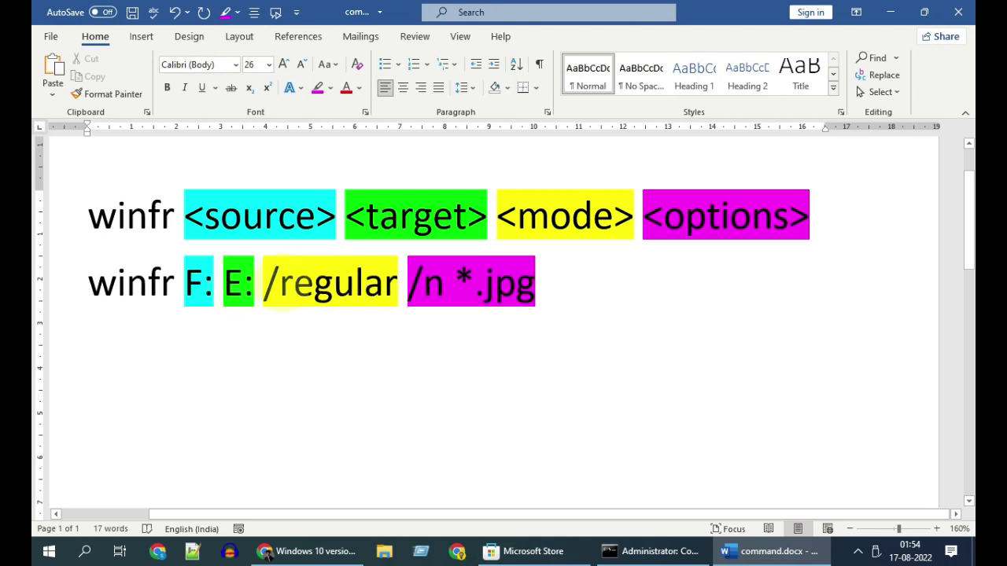
left_click(275, 346)
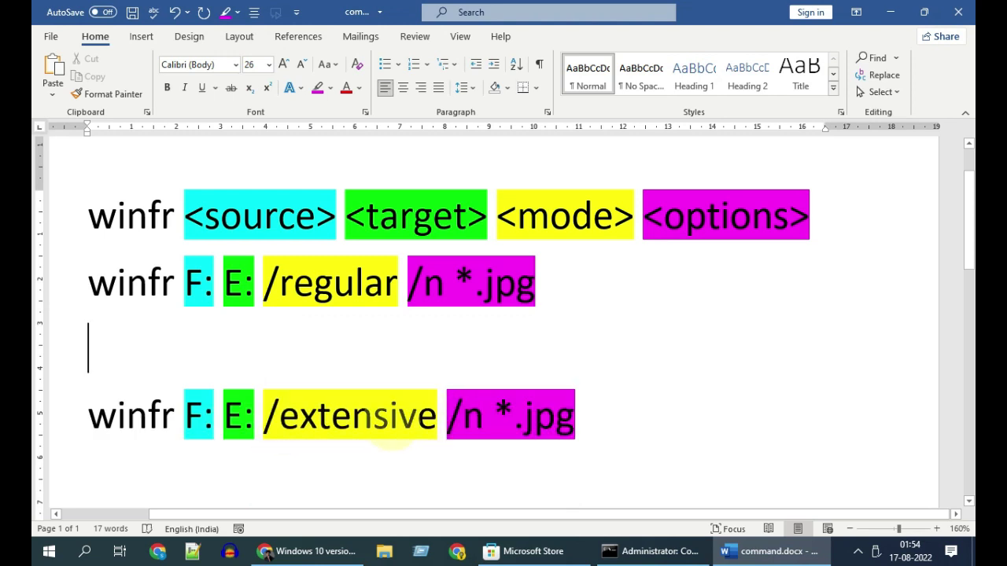
left_click_drag(535, 288, 141, 287)
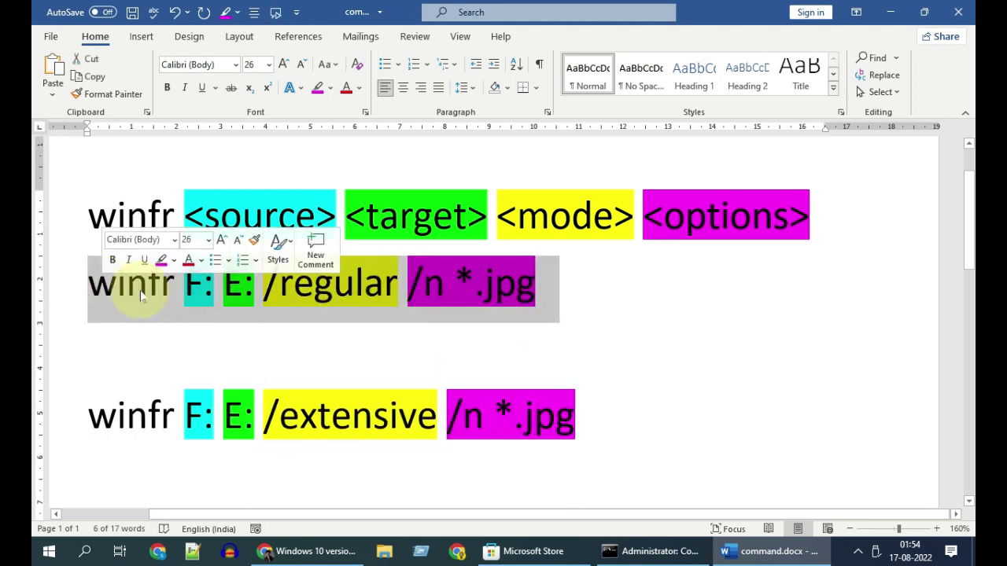
right_click(141, 287)
left_click(202, 319)
Paste and run 'winfr F: E: /regular /n *.jpg', confirming with y to restore 25 files.
left_click(657, 550)
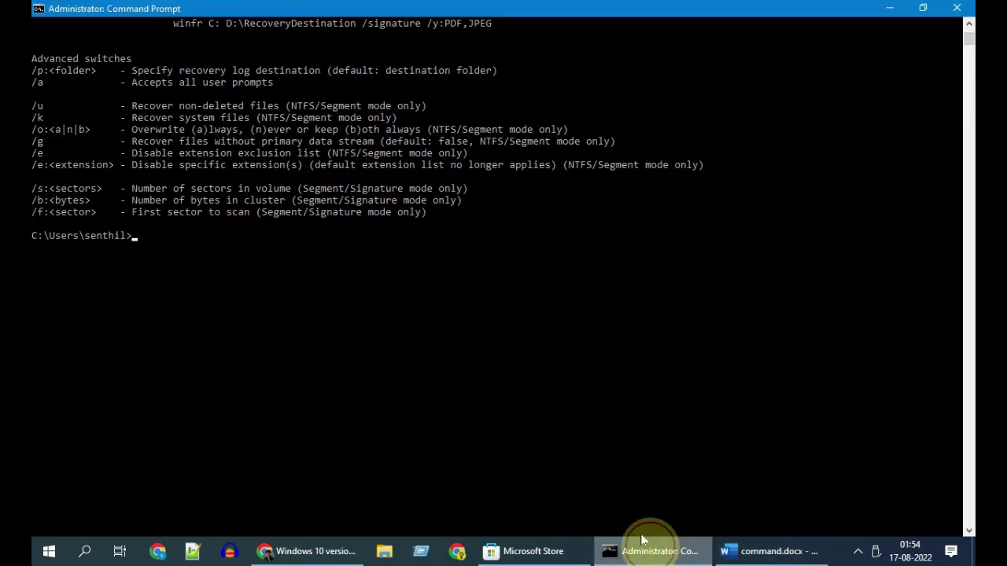
right_click(301, 316)
key("Return")
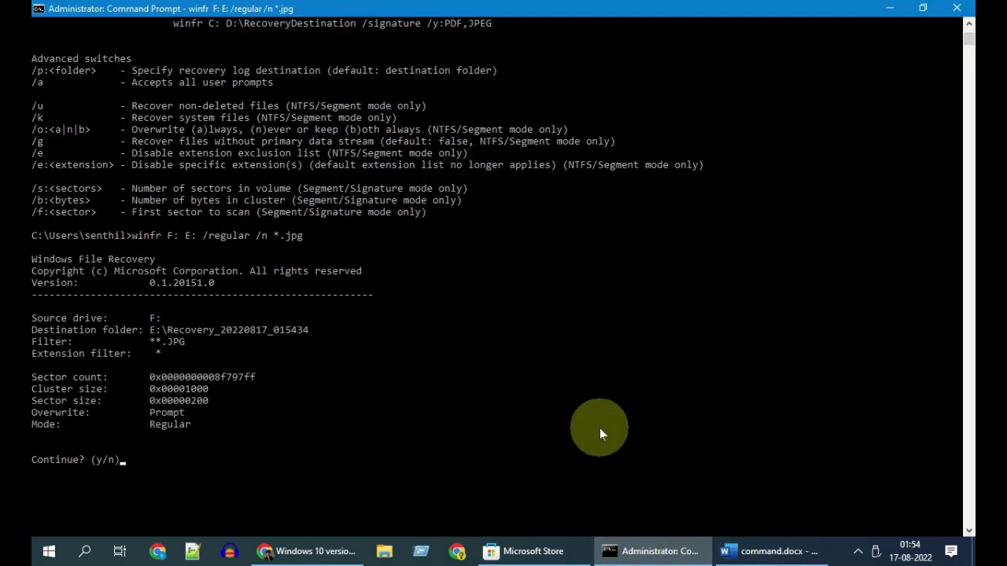
key("y")
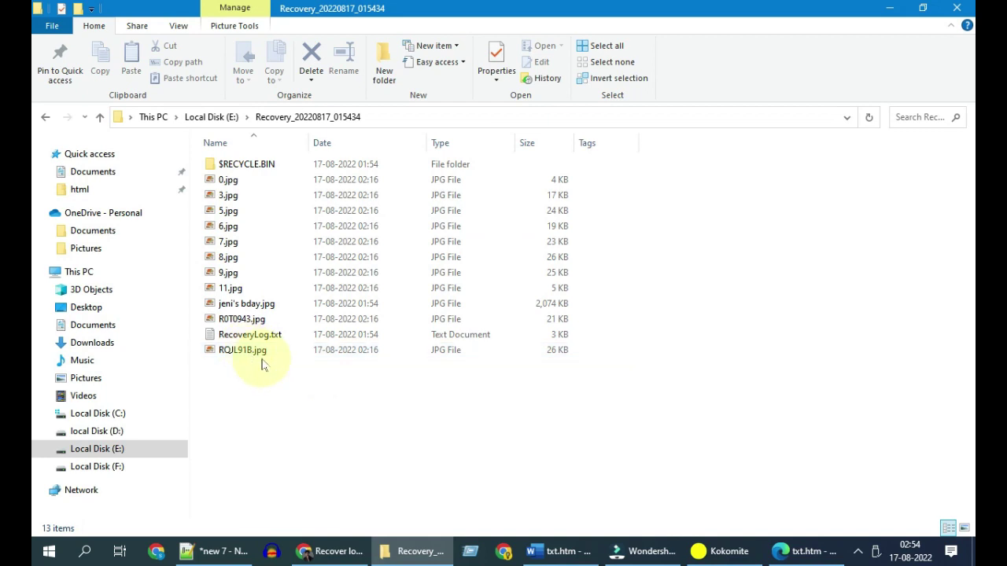
View the recovered JPGs as Large icons and open the birthday photo.
right_click(349, 402)
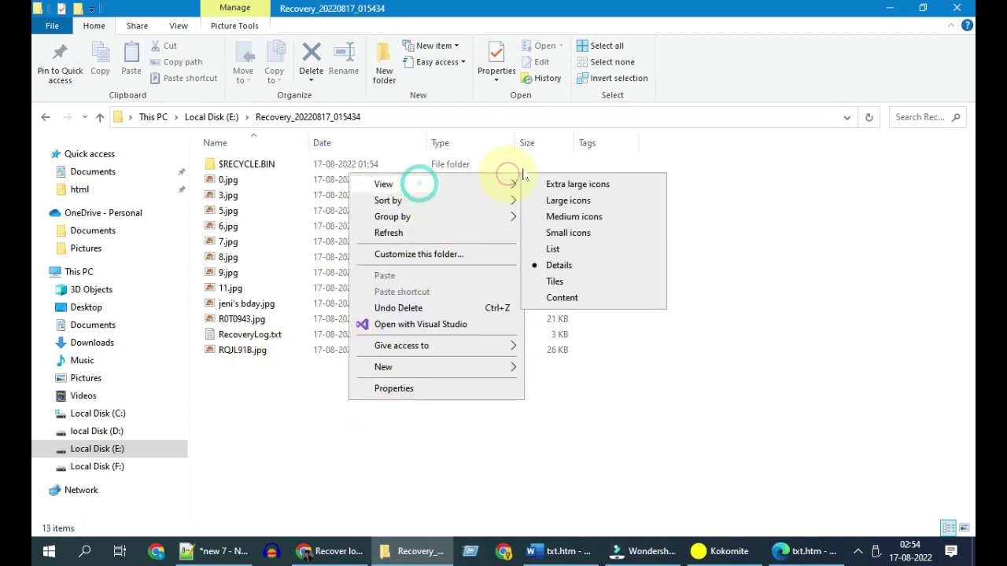
mouse_move(437, 185)
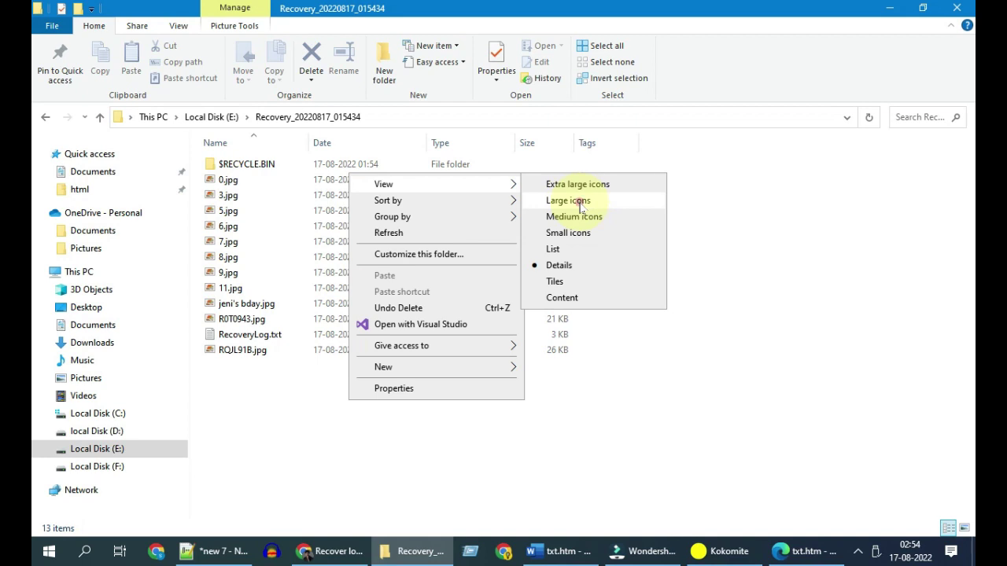
left_click(579, 202)
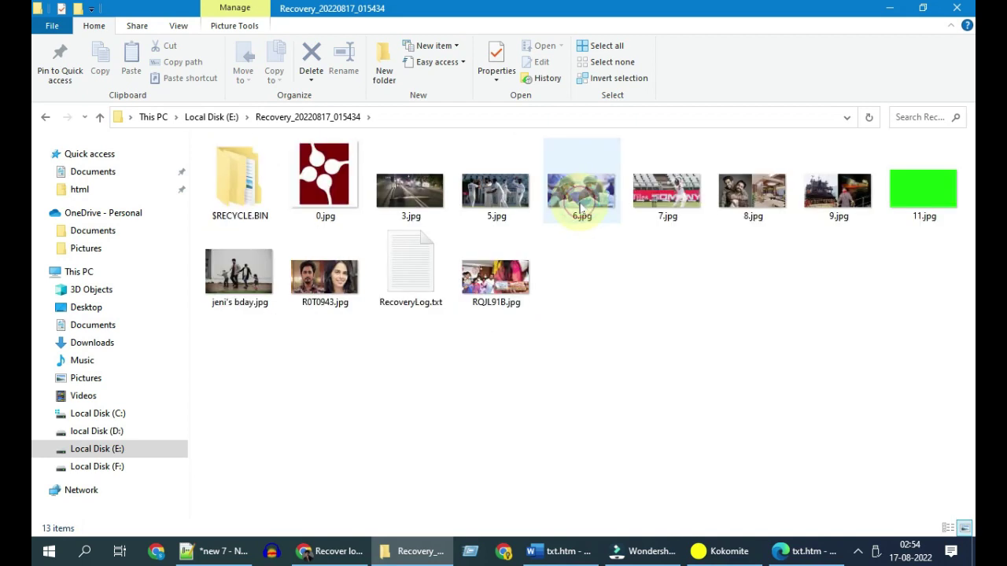
double_click(236, 292)
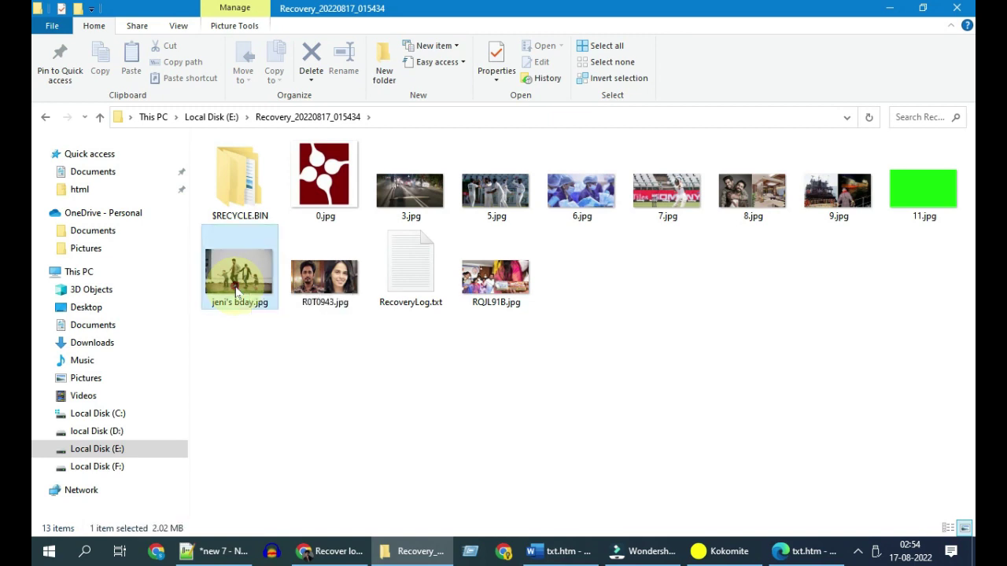